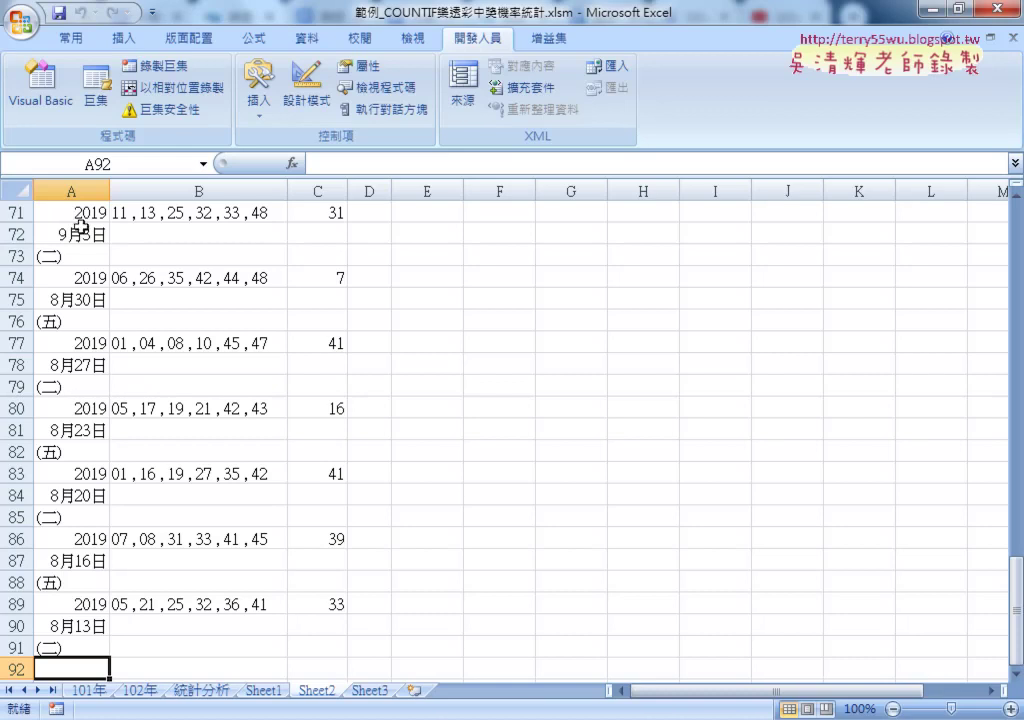
# On Sheet3, start recording a macro named 大樂透下載 stored in This Workbook.
pyautogui.click(369, 690)
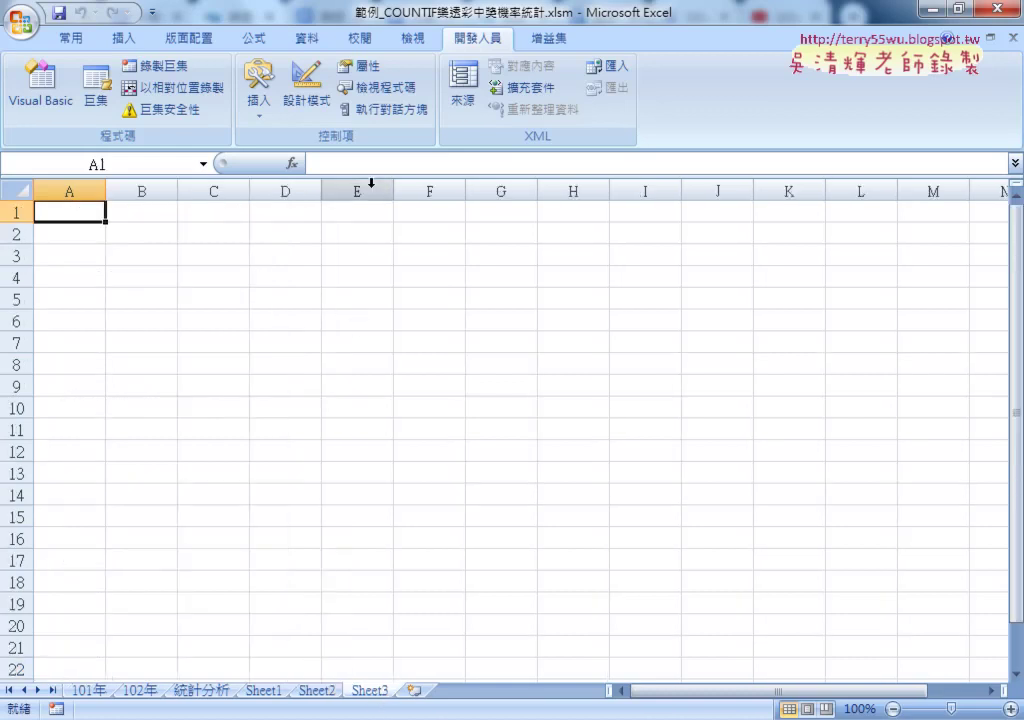
pyautogui.click(167, 75)
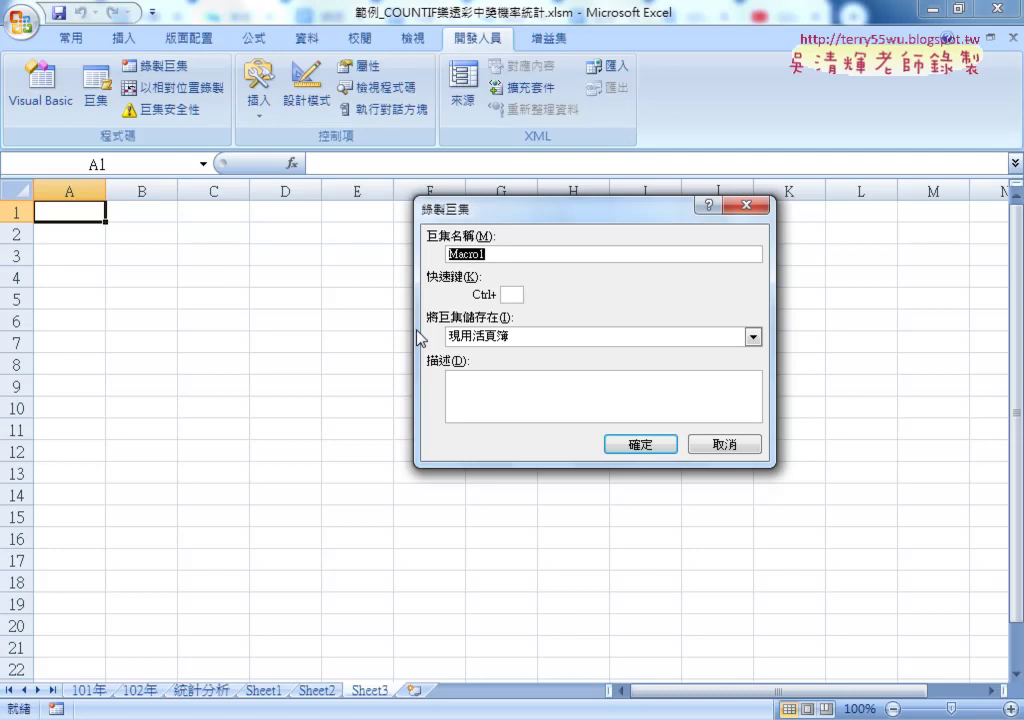
pyautogui.write('太')
pyautogui.write('猢')
pyautogui.write('透')
pyautogui.write('下')
pyautogui.write('載')
pyautogui.click(662, 444)
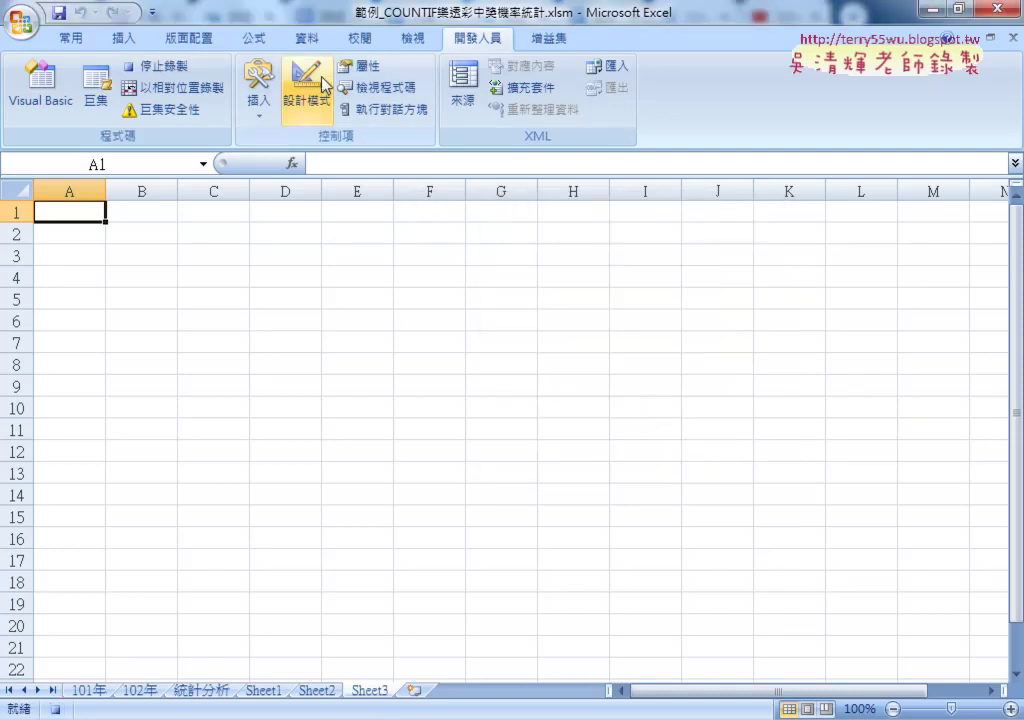
# Start a From Web query and load the pasted lotto-8 draw list address.
pyautogui.click(308, 40)
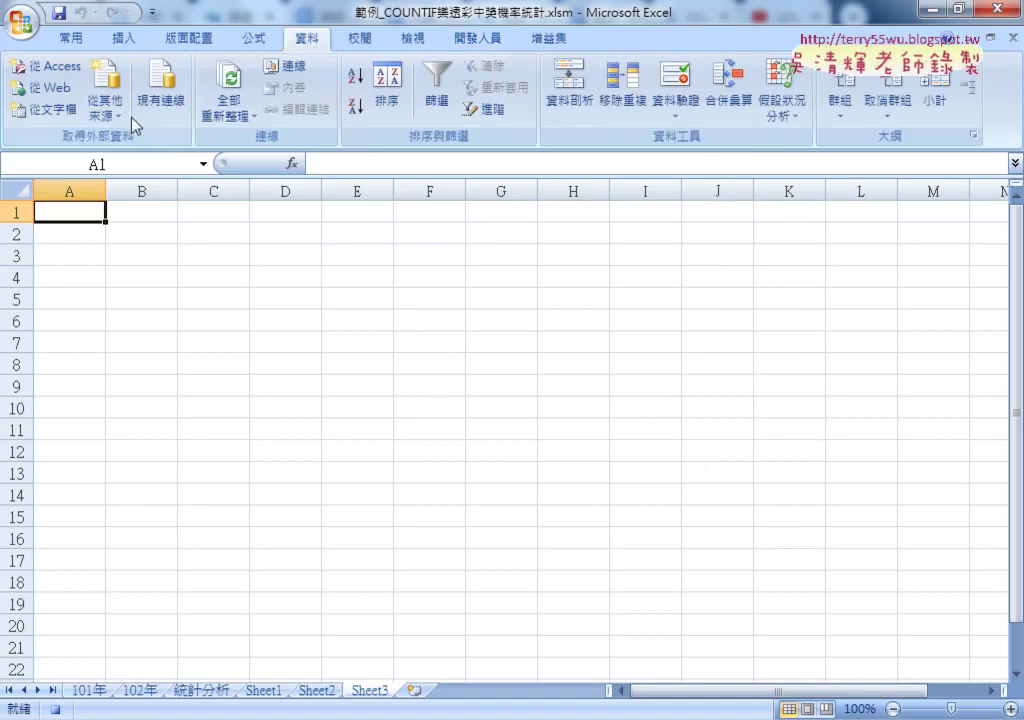
pyautogui.click(45, 87)
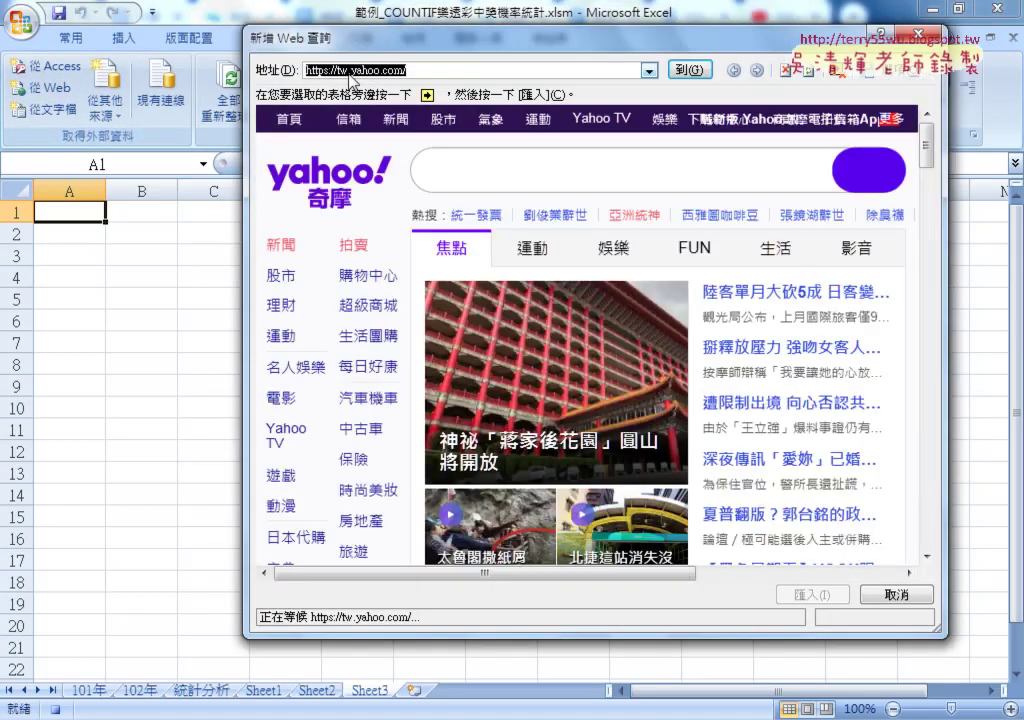
pyautogui.rightClick(350, 71)
pyautogui.click(402, 133)
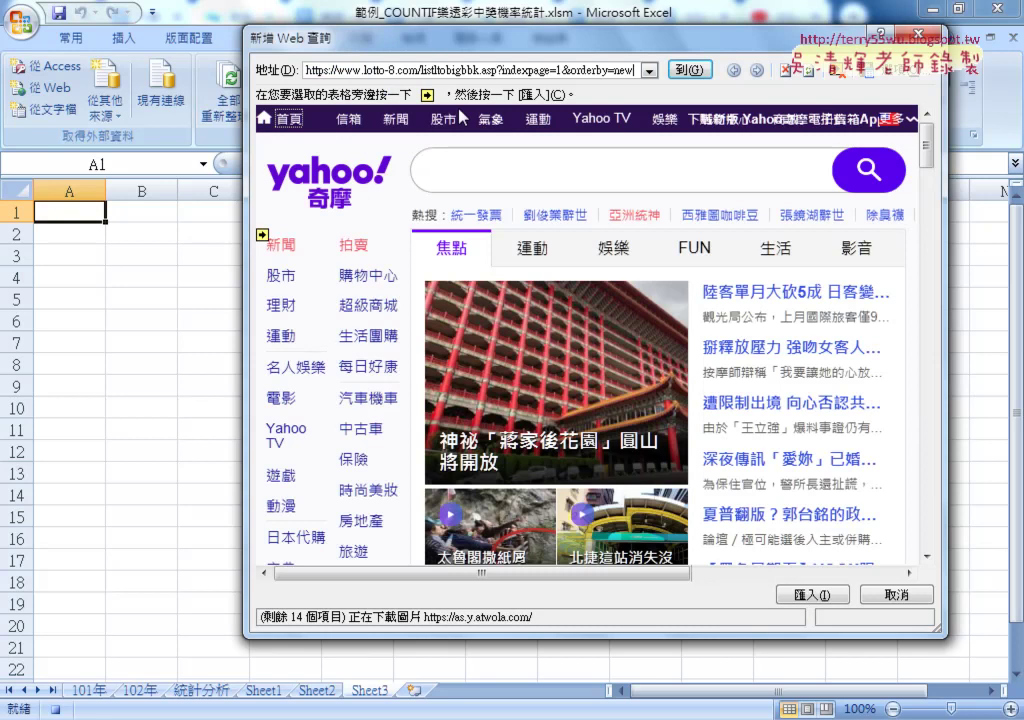
pyautogui.doubleClick(559, 71)
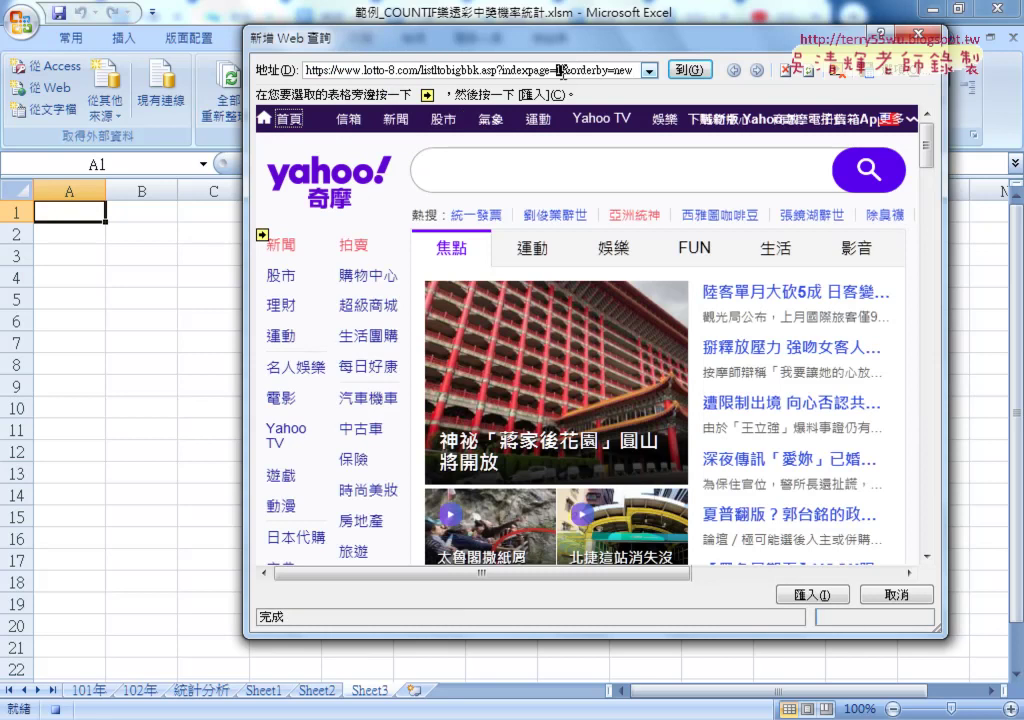
pyautogui.click(688, 71)
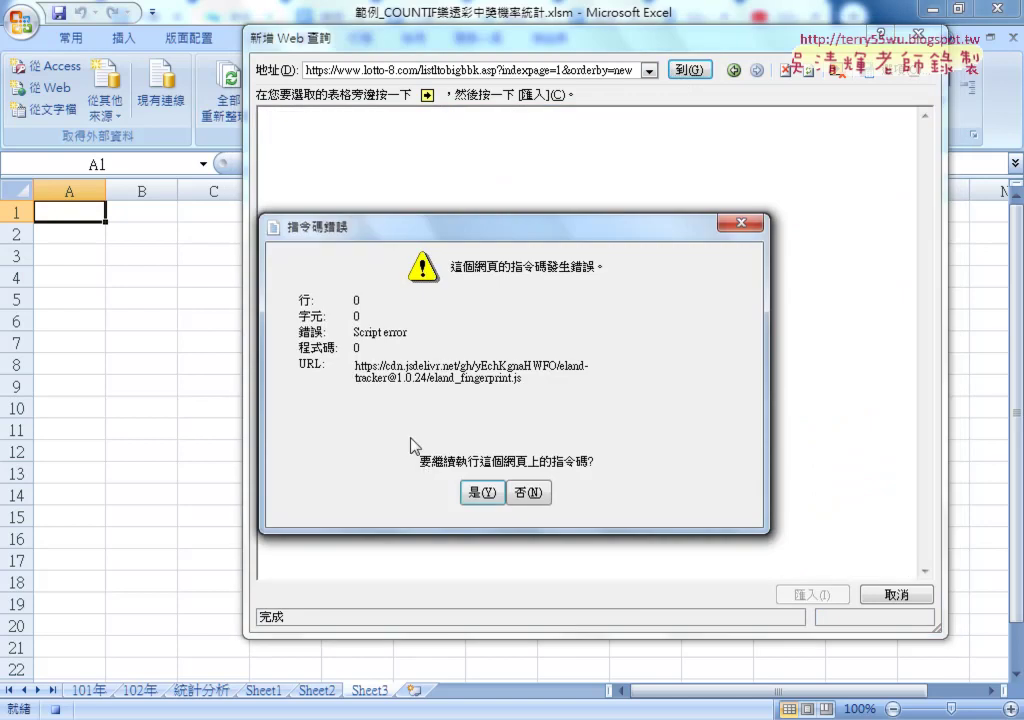
# Dismiss the page's script errors, mark the lottery results table, and import it.
pyautogui.click(481, 493)
pyautogui.click(481, 493)
pyautogui.click(481, 493)
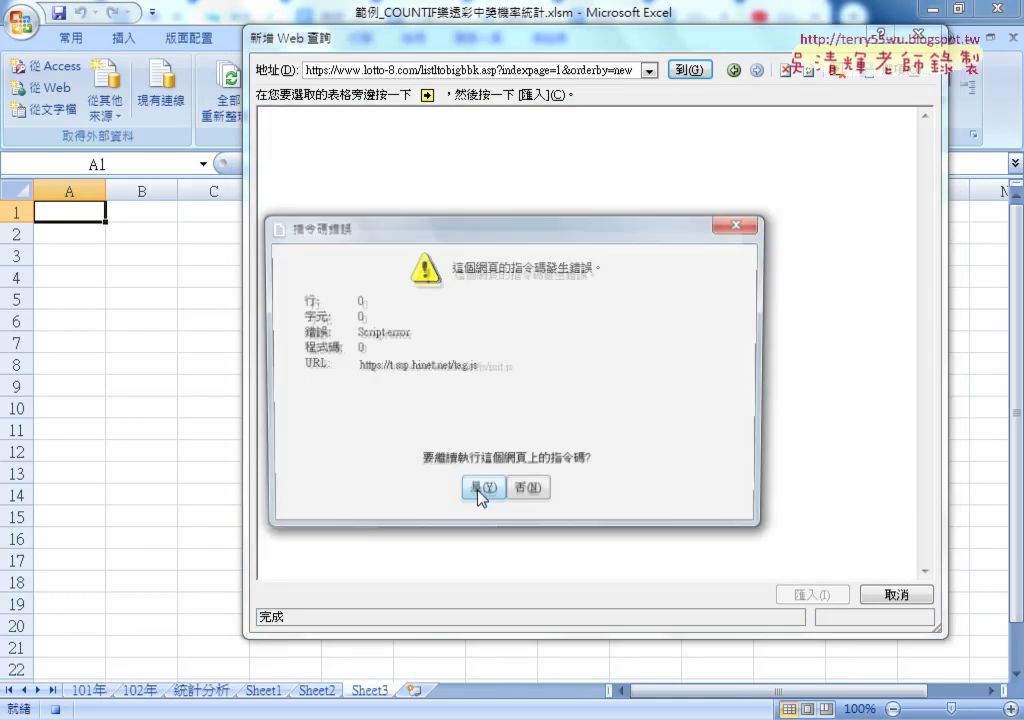
pyautogui.click(481, 493)
pyautogui.click(481, 493)
pyautogui.click(481, 493)
pyautogui.click(481, 493)
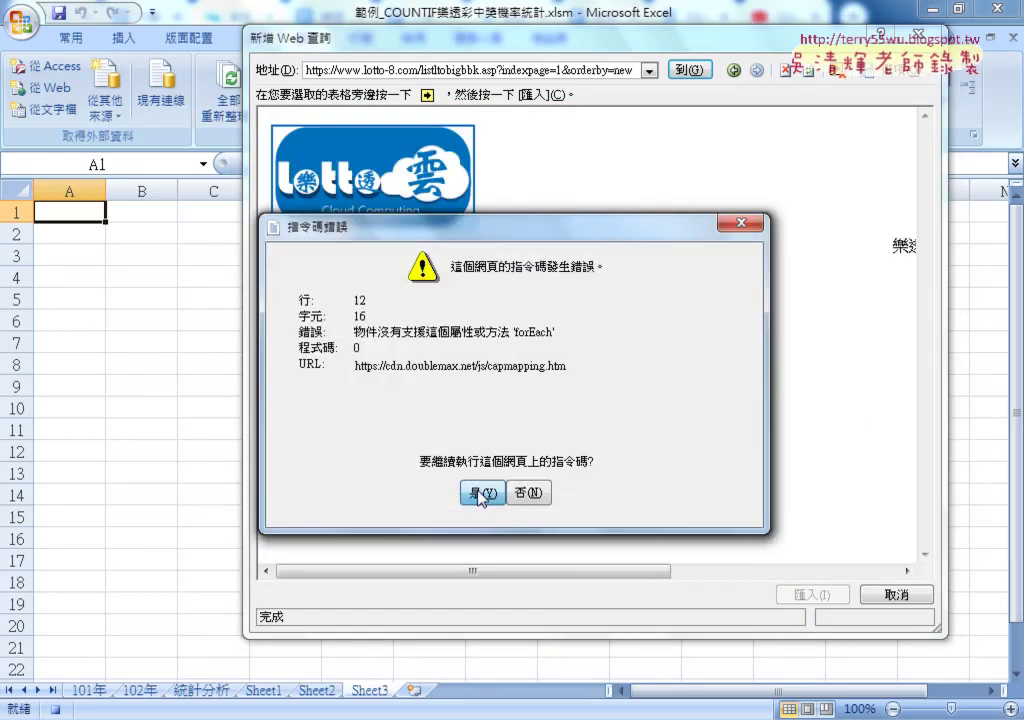
pyautogui.click(481, 493)
pyautogui.click(481, 493)
pyautogui.click(481, 493)
pyautogui.click(481, 493)
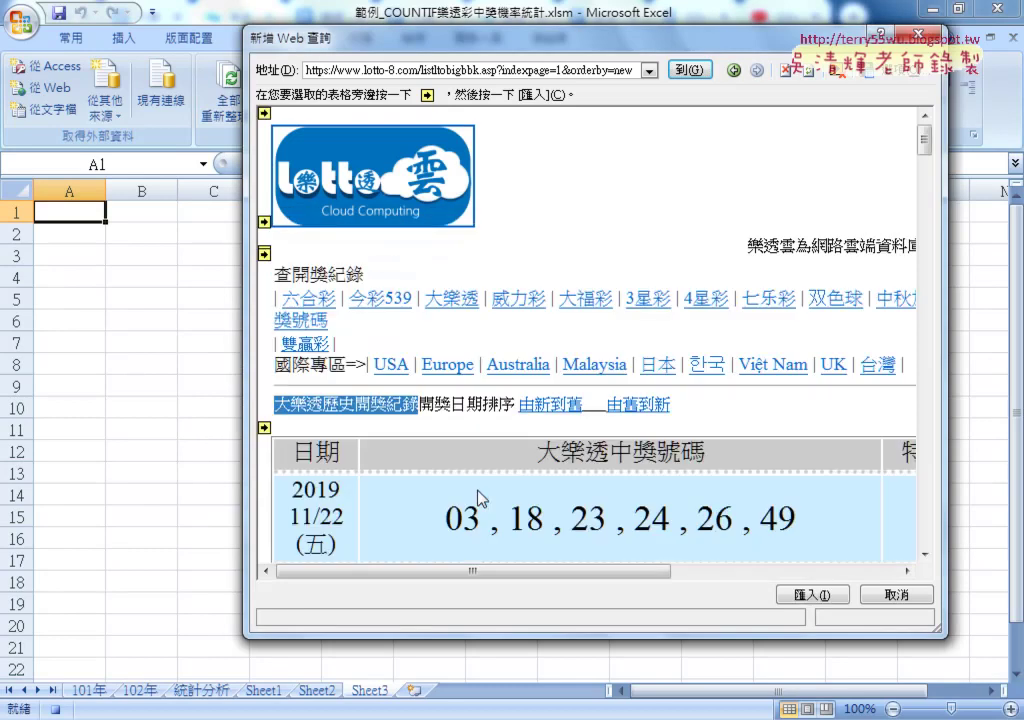
pyautogui.click(265, 428)
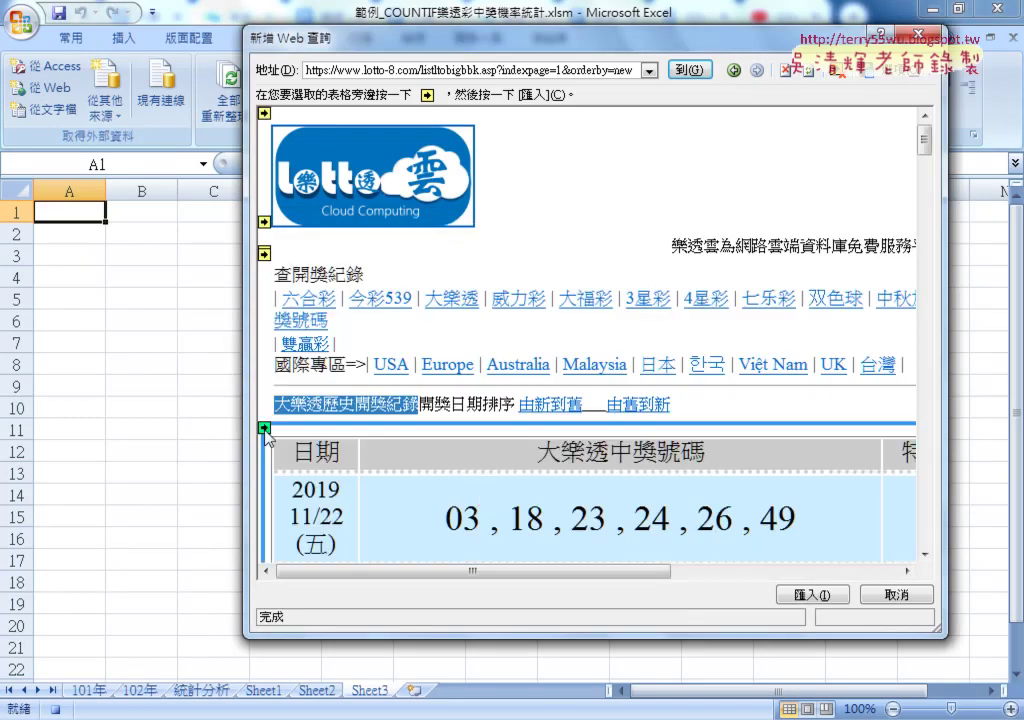
pyautogui.click(818, 595)
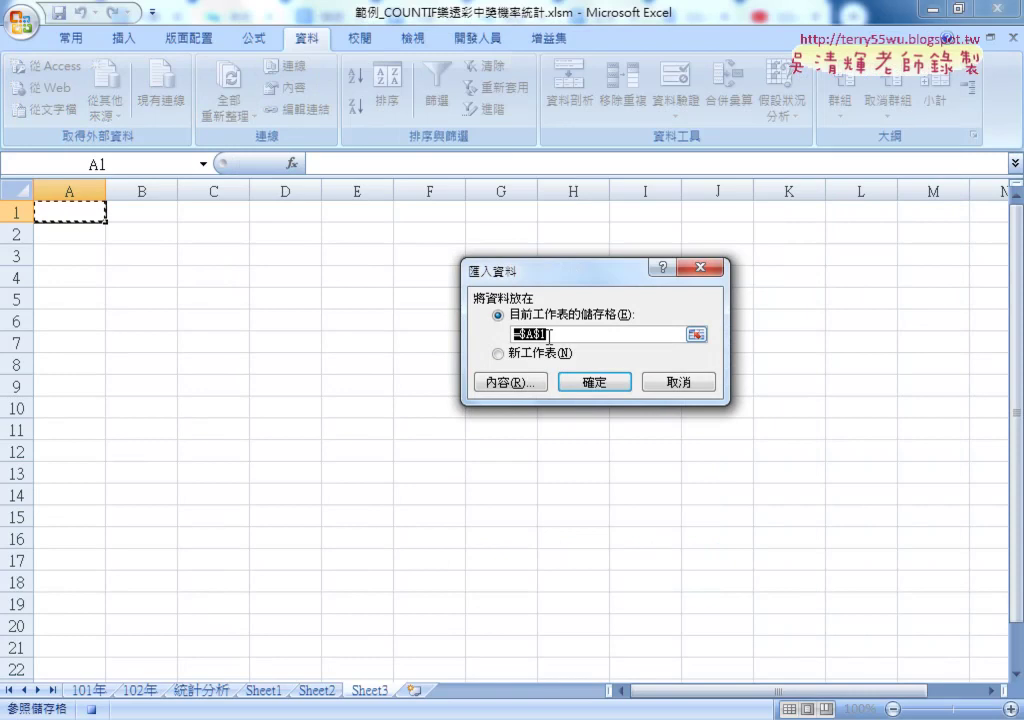
# Place the imported draws at $A$1, stop recording, and open 大樂透下載 for editing.
pyautogui.click(597, 386)
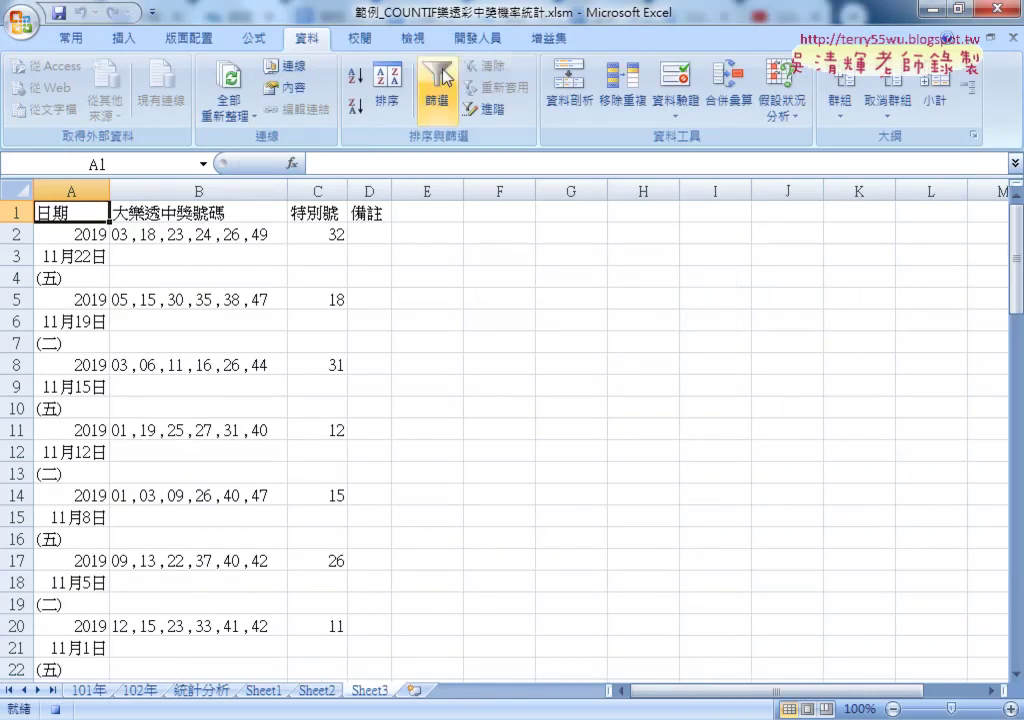
pyautogui.click(476, 38)
pyautogui.click(150, 65)
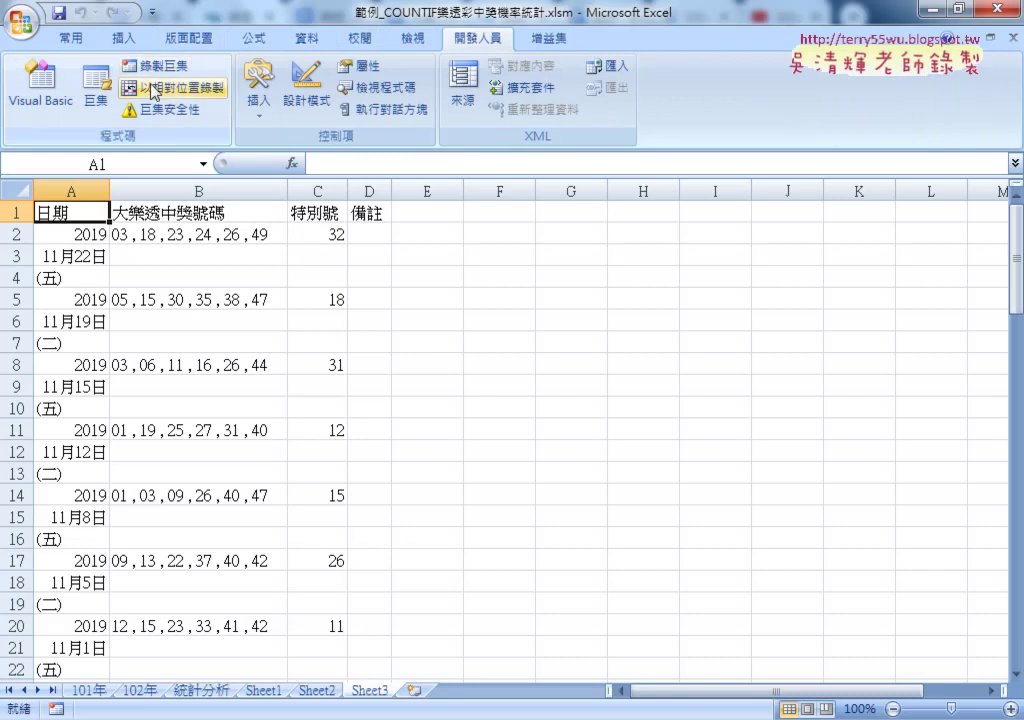
pyautogui.click(99, 109)
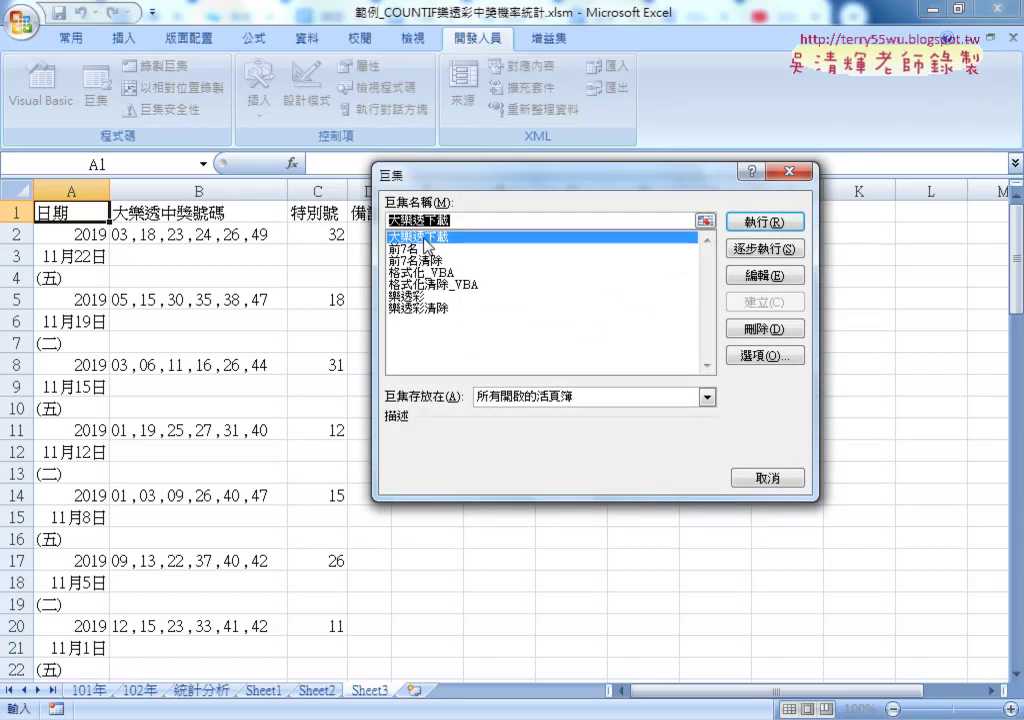
pyautogui.click(760, 279)
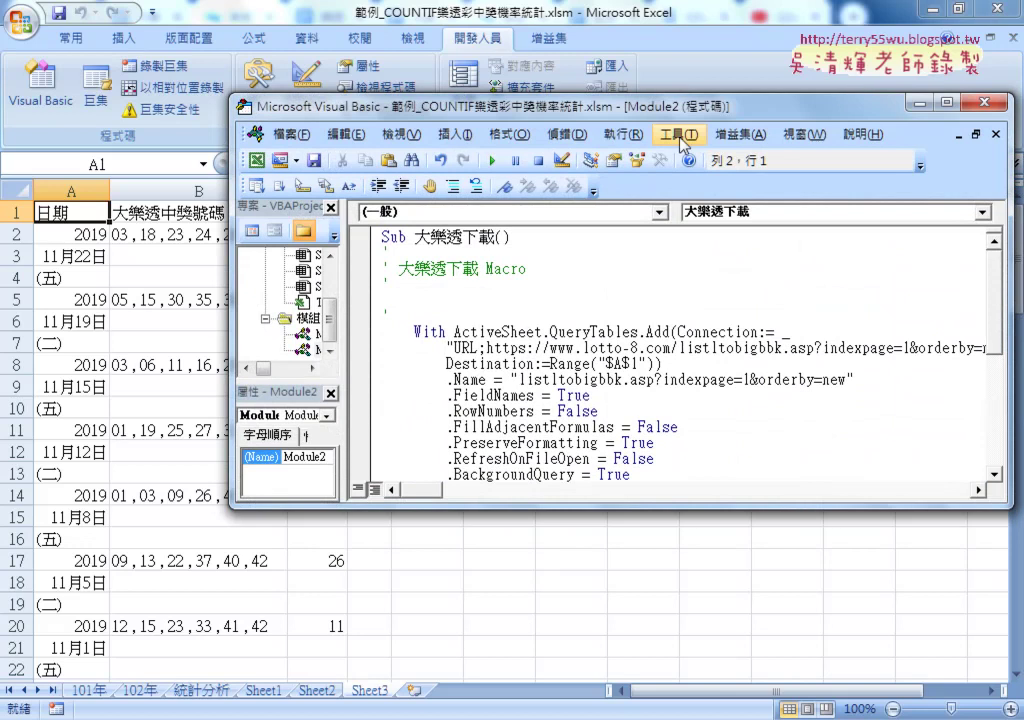
# Move and enlarge the VBA editor window so the whole 大樂透下載 macro is visible.
pyautogui.moveTo(643, 117); pyautogui.dragTo(485, 60)
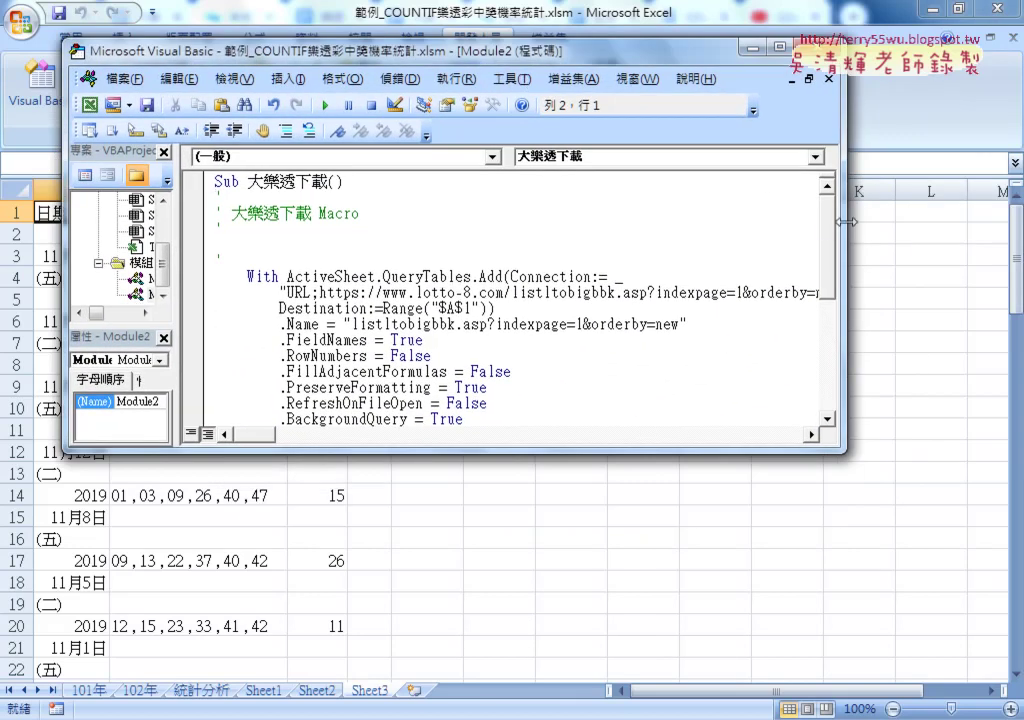
pyautogui.moveTo(847, 227); pyautogui.dragTo(968, 227)
pyautogui.moveTo(662, 52); pyautogui.dragTo(596, 31)
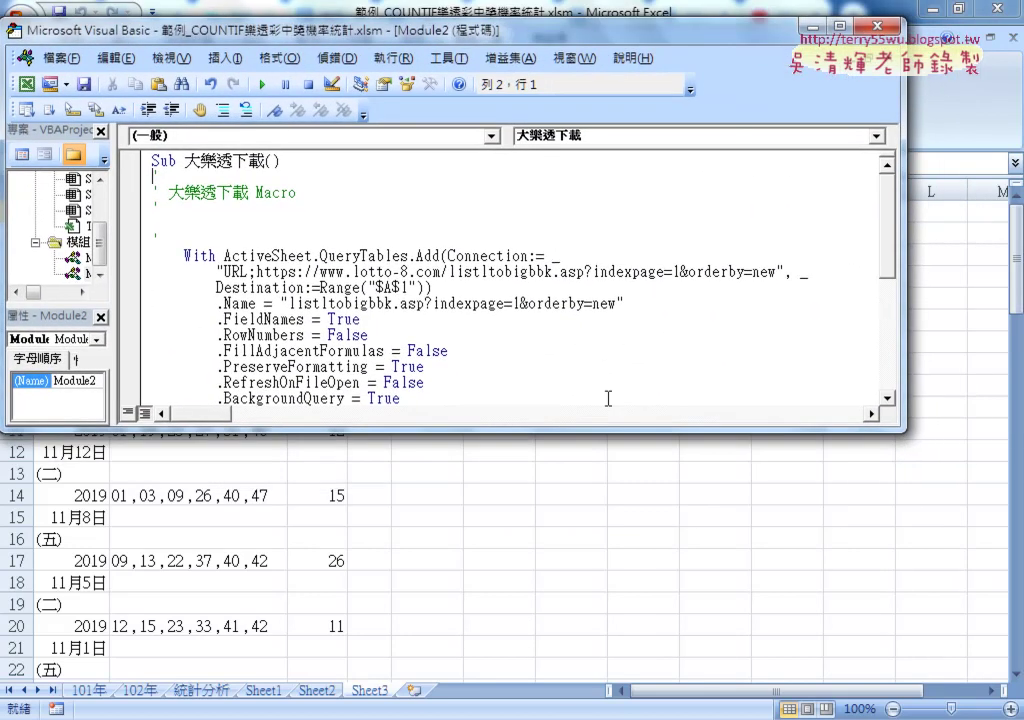
pyautogui.moveTo(607, 428); pyautogui.dragTo(631, 697)
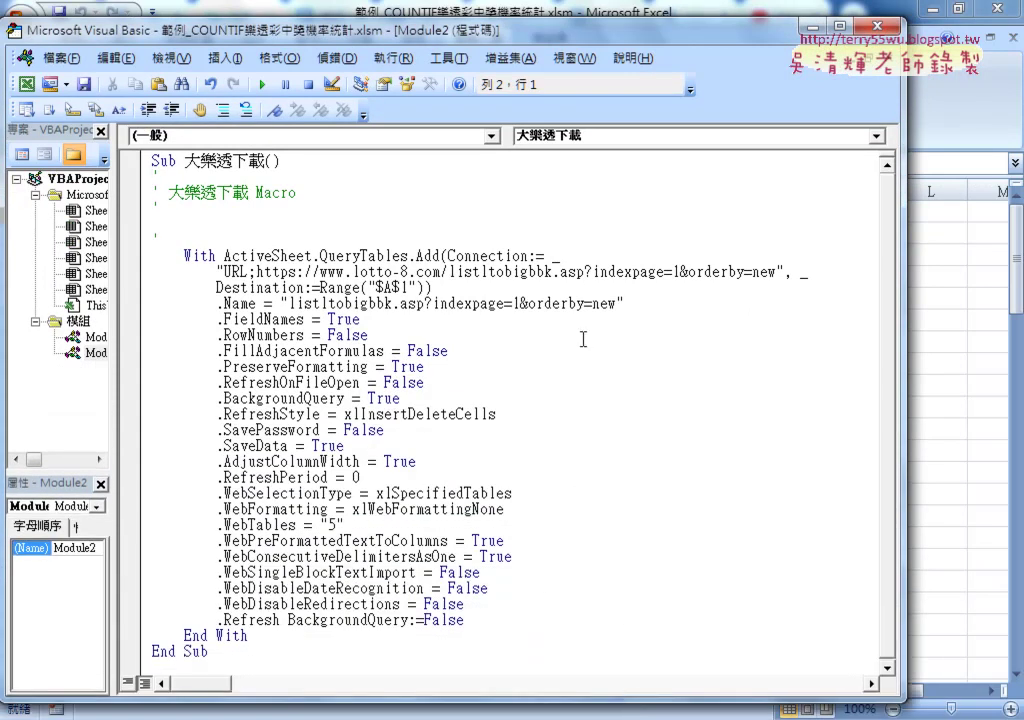
# Circle the indexpage=1 value in red, mark it with an i, and underline Destination.
pyautogui.doubleClick(676, 272)
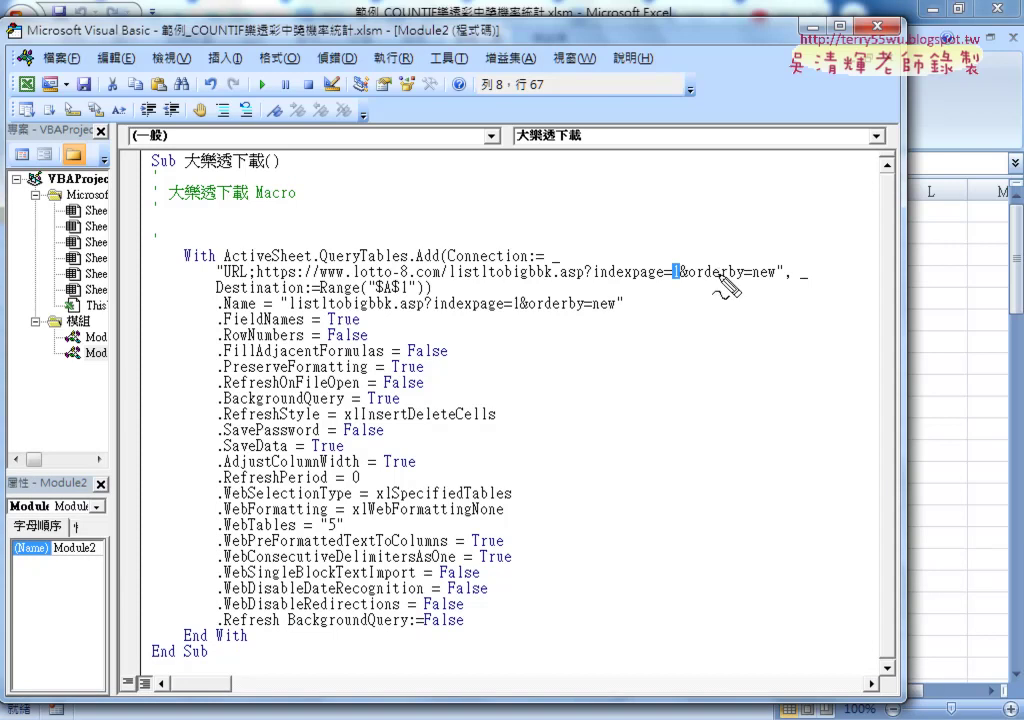
pyautogui.moveTo(677, 258)
pyautogui.mouseDown()
pyautogui.moveTo(676, 283)
pyautogui.moveTo(685, 278)
pyautogui.mouseUp()
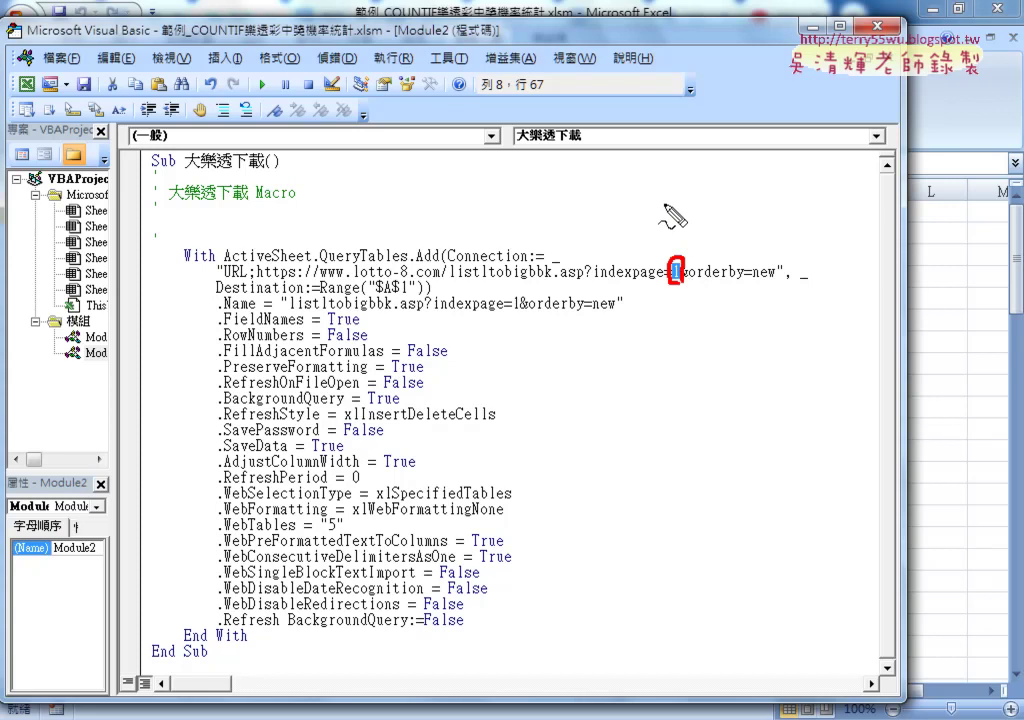
pyautogui.moveTo(667, 208); pyautogui.dragTo(673, 241)
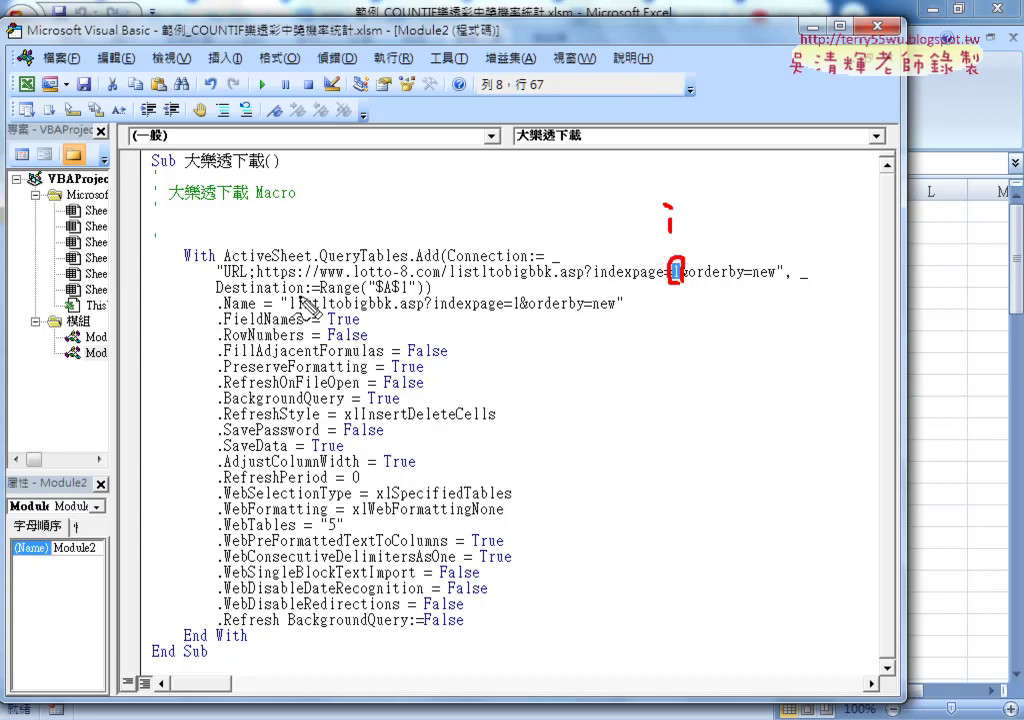
pyautogui.moveTo(216, 296); pyautogui.dragTo(400, 296)
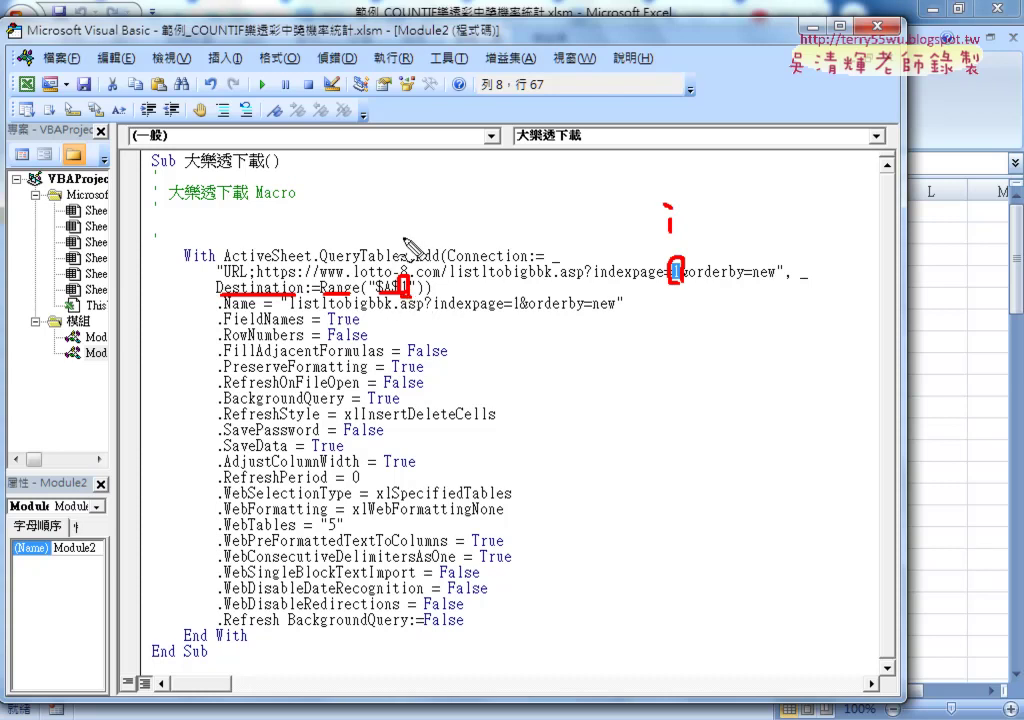
# Write a red r annotation above the QueryTables.Add line.
pyautogui.moveTo(406, 248); pyautogui.dragTo(420, 236)
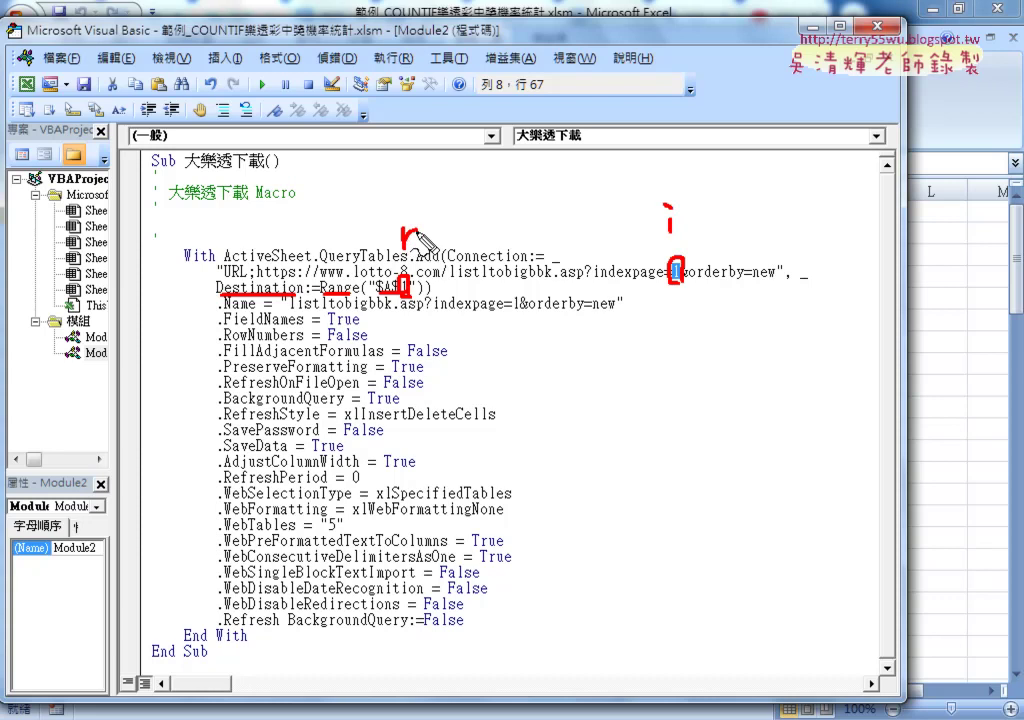